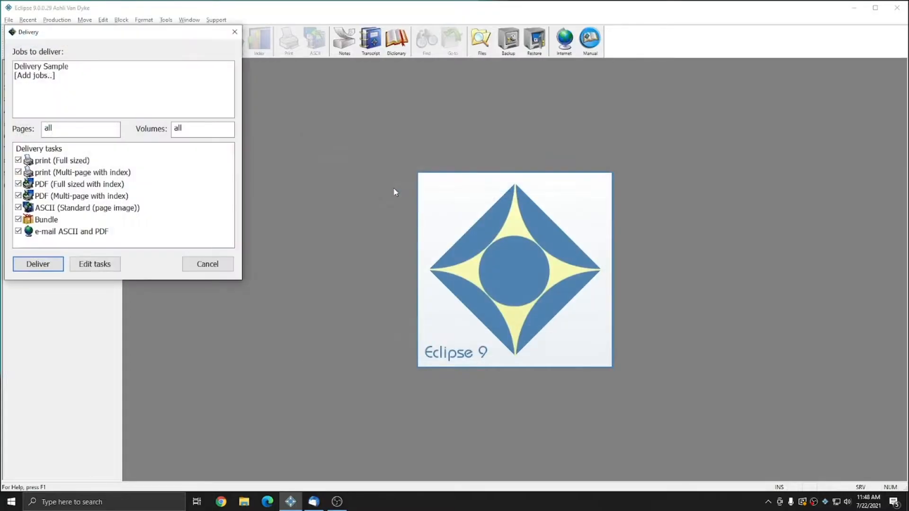
Step: Deliver the Delivery Sample job with both print tasks excluded, keeping the PDF, ASCII, bundle and e-mail tasks
left_click(18, 160)
left_click(18, 172)
left_click(38, 265)
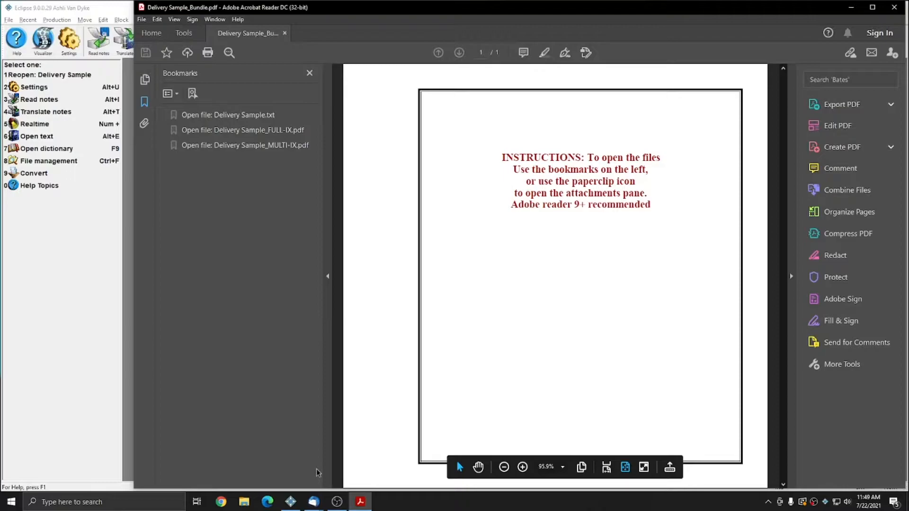
Step: Switch to Thunderbird, check the delivery e-mail draft's subject, body text and attachment, and close the draft and the bundle PDF
left_click(321, 503)
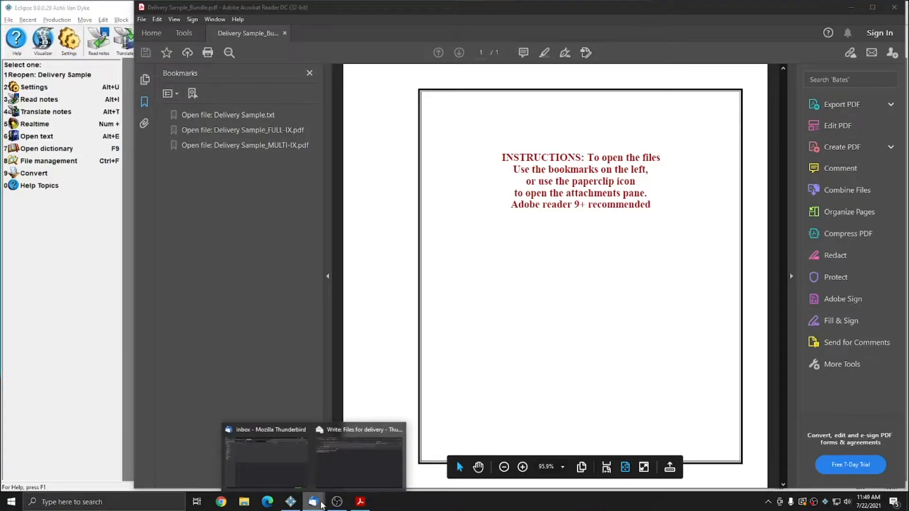
left_click(369, 457)
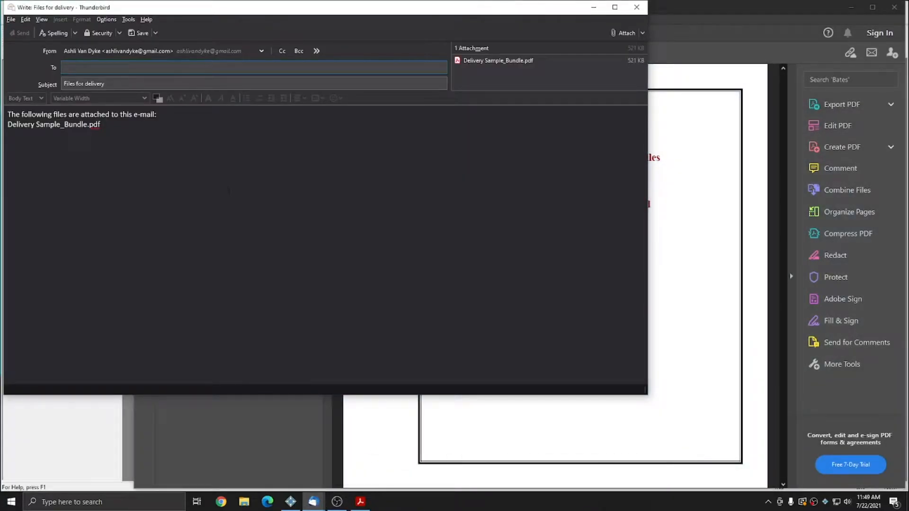
key("Tab")
key("Tab")
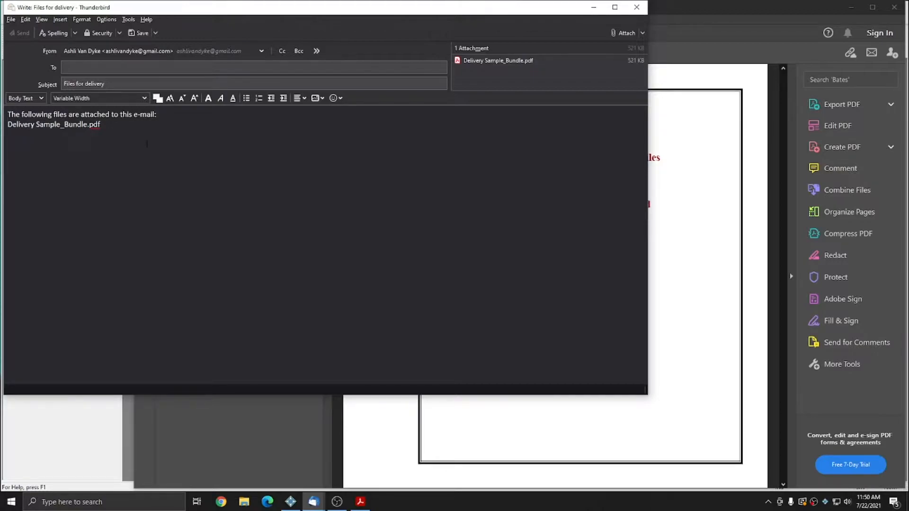
triple_click(118, 125)
left_click(122, 140)
double_click(512, 71)
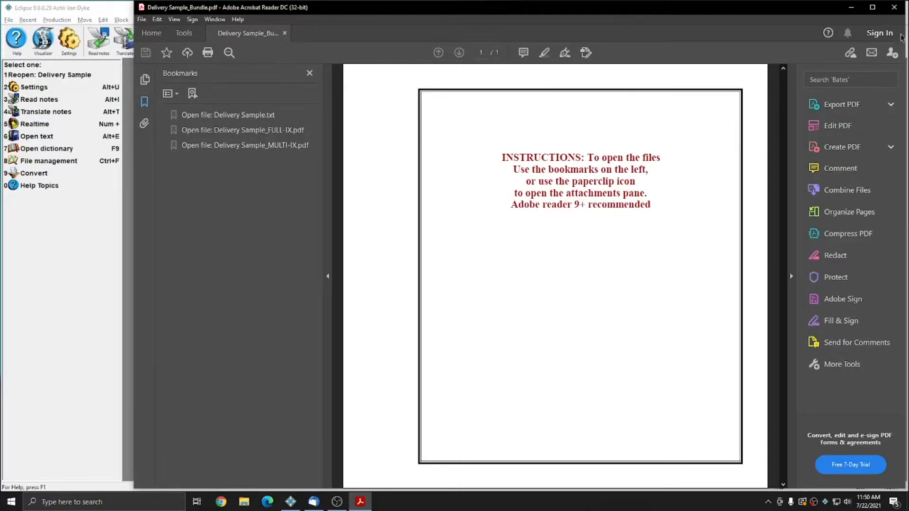
left_click(894, 7)
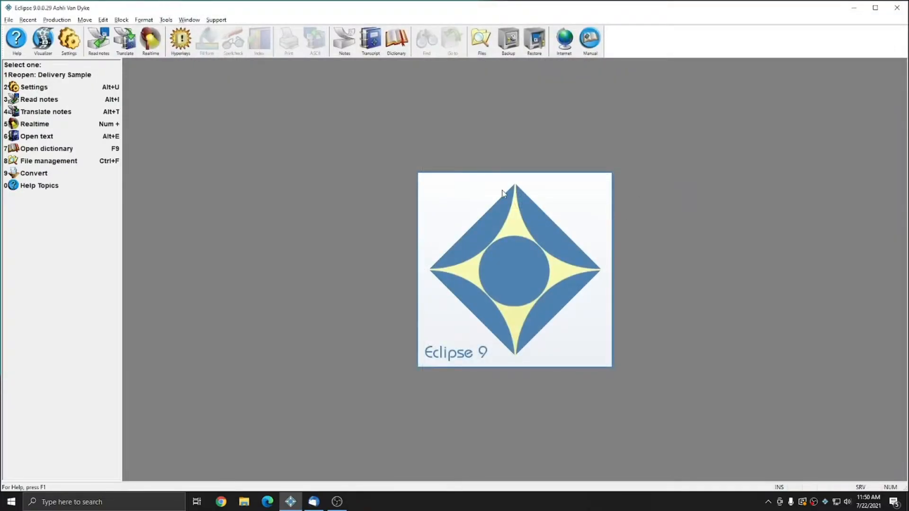
Step: Open the File manager and bring up its job manager options
left_click(166, 19)
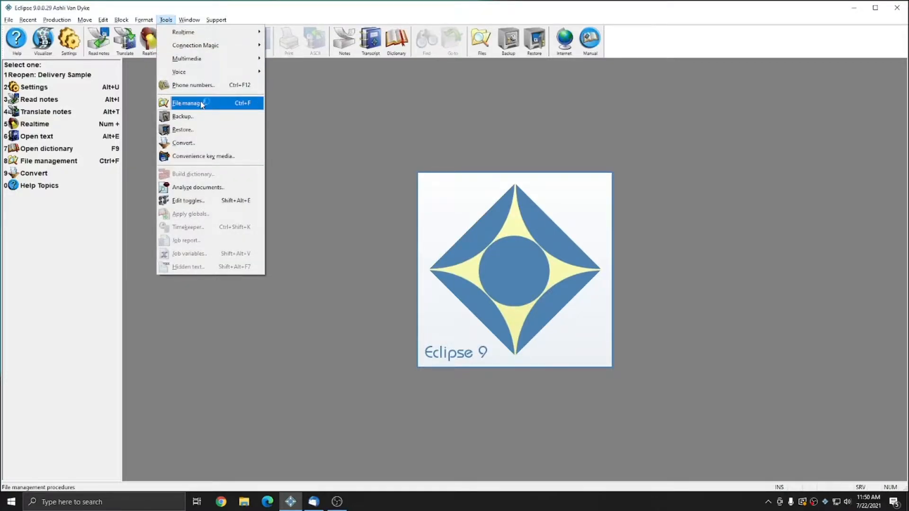
left_click(233, 105)
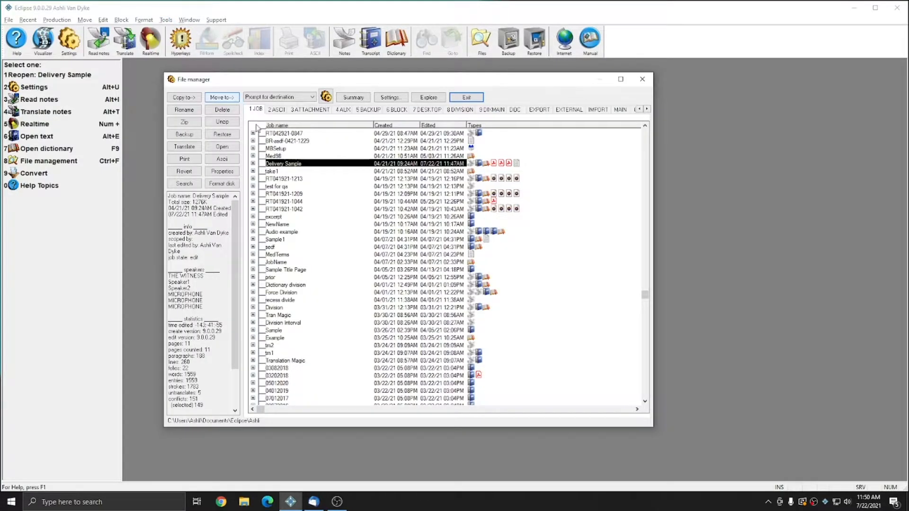
left_click(253, 163)
left_click(253, 164)
left_click(389, 98)
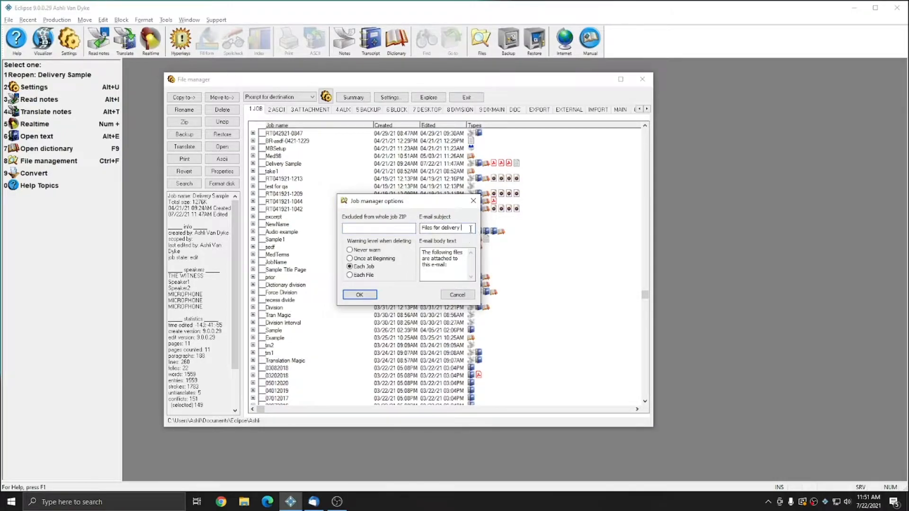
Step: Widen and heighten the job manager options dialog and increase its zoom so the full default e-mail texts are readable
left_click(468, 269)
left_click_drag(481, 270, 651, 280)
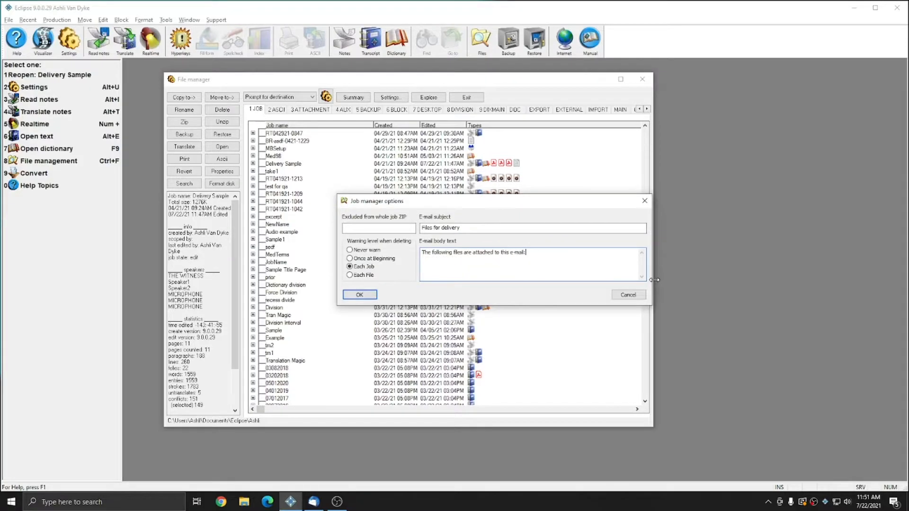
left_click_drag(503, 306, 489, 378)
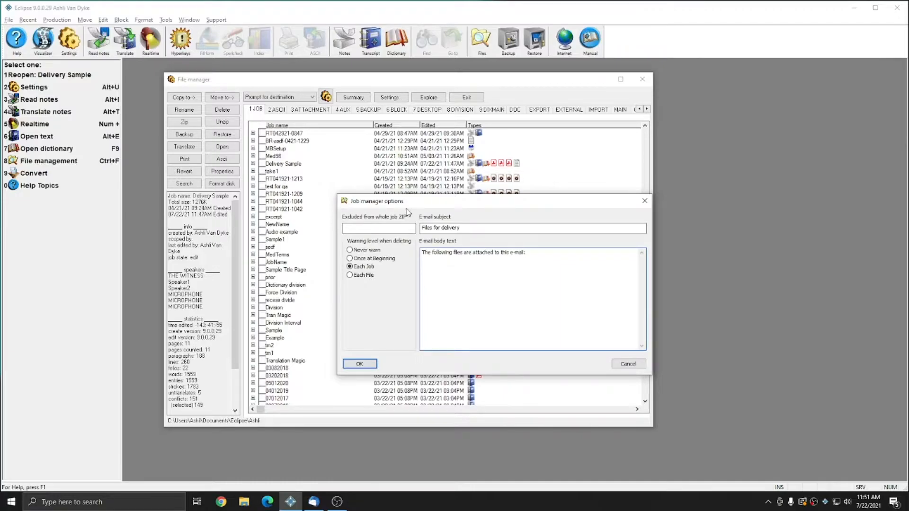
left_click(344, 201)
left_click(368, 283)
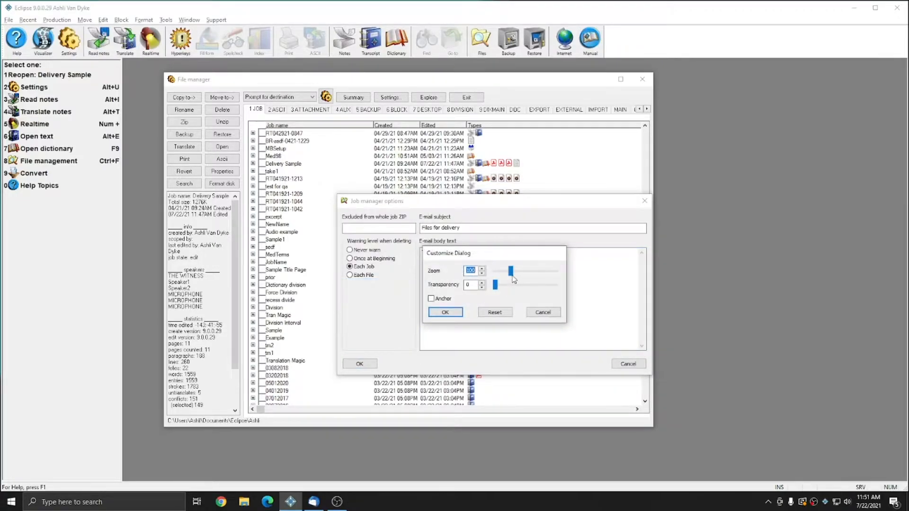
left_click(456, 312)
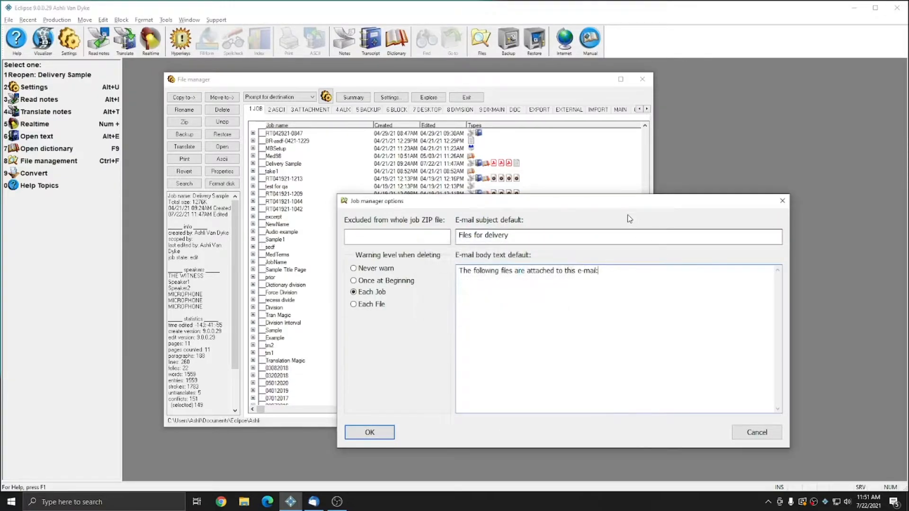
left_click_drag(589, 204, 552, 162)
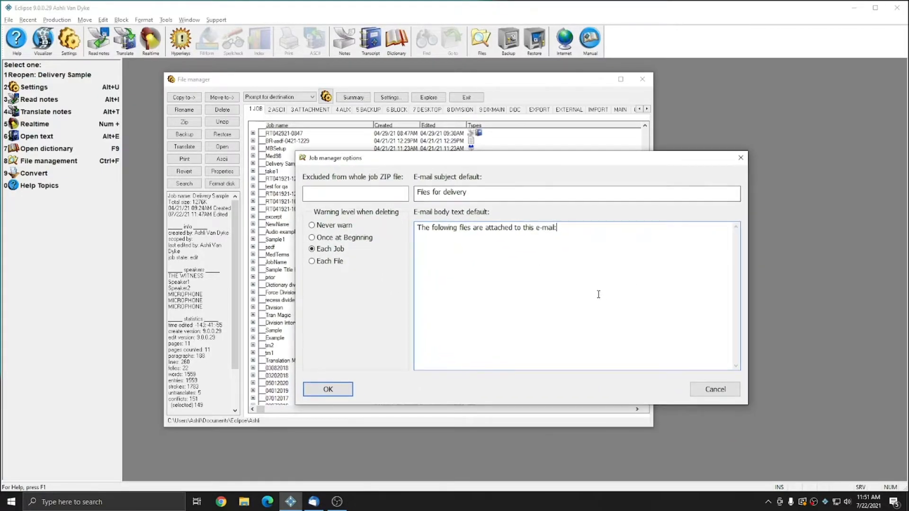
Step: Replace the default e-mail subject with "Transcript Attached"
left_click(508, 197)
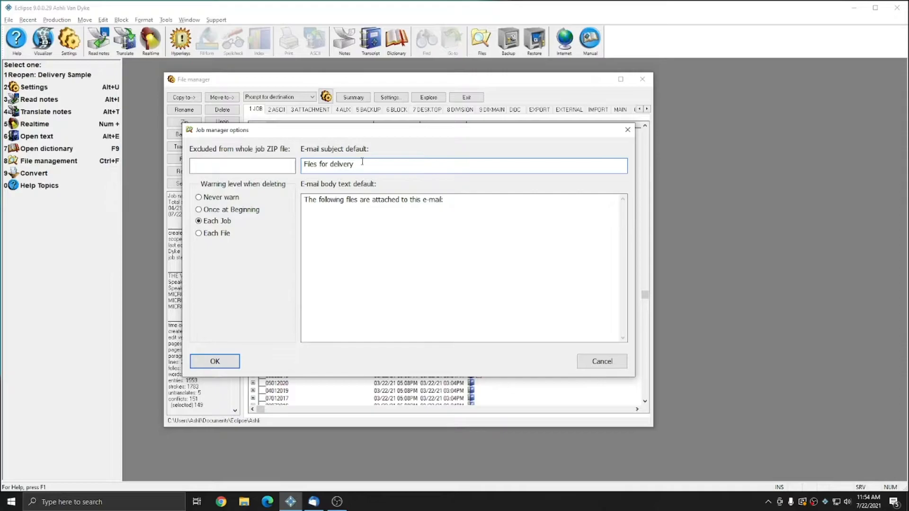
key("shift+Home")
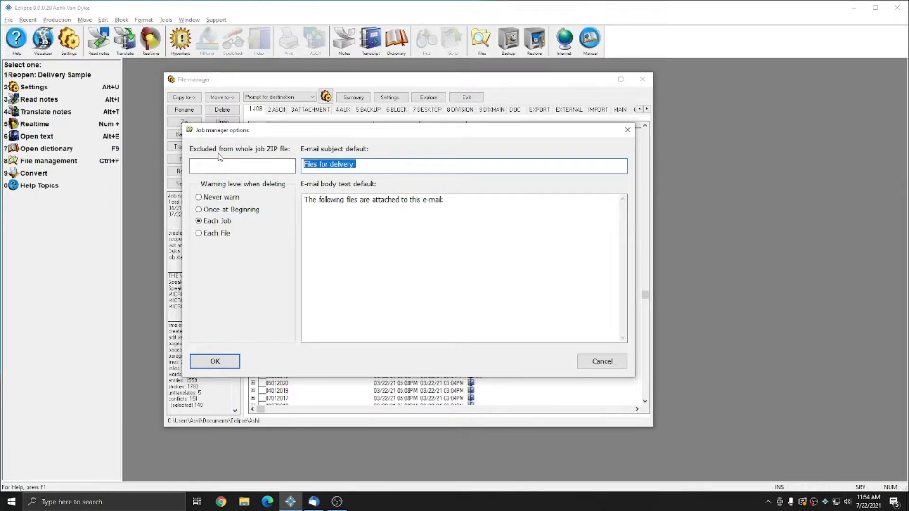
type("T")
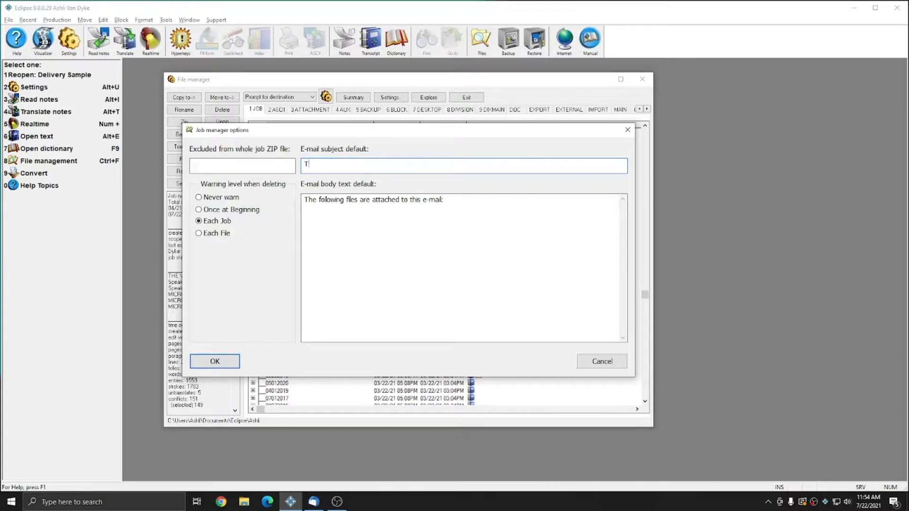
type("ranscript Attached")
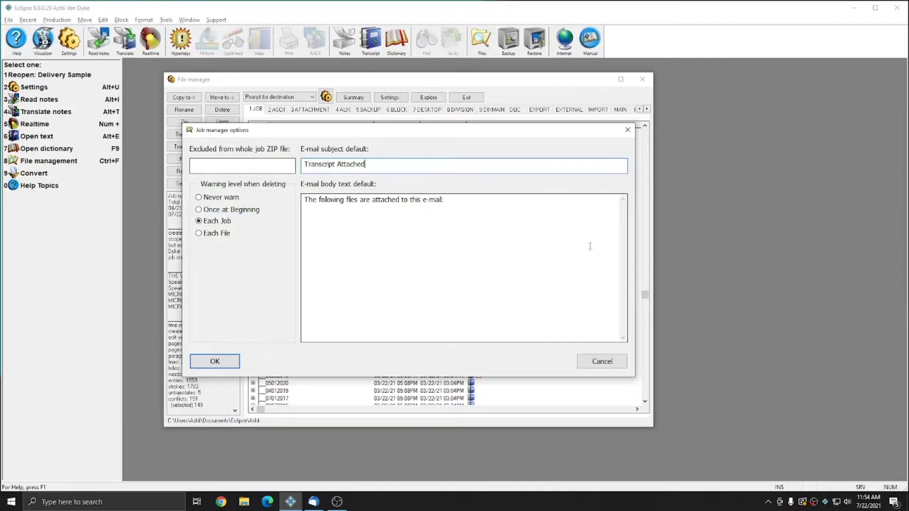
Step: Set the default e-mail body text to "Transcripts for the following are attached:", save the options and close the File manager
key("Tab")
type("Transcripts for the following are attached")
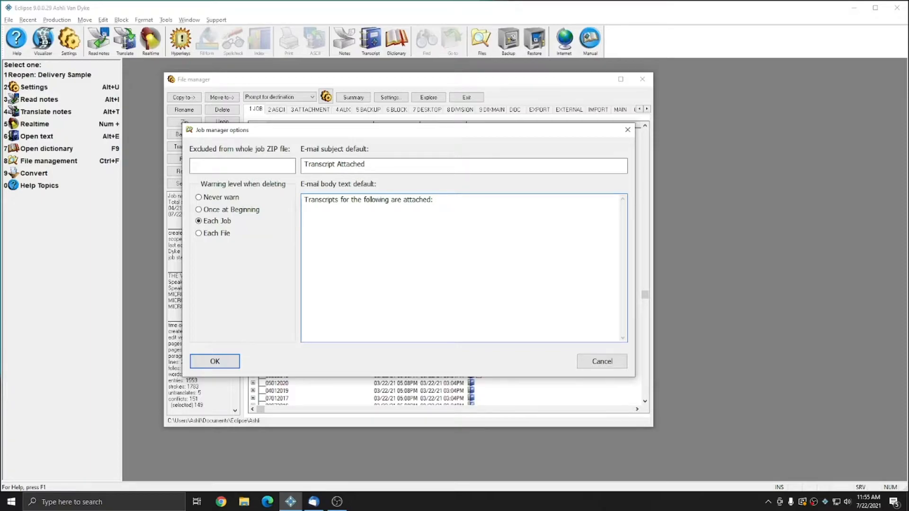
left_click(215, 361)
left_click(644, 82)
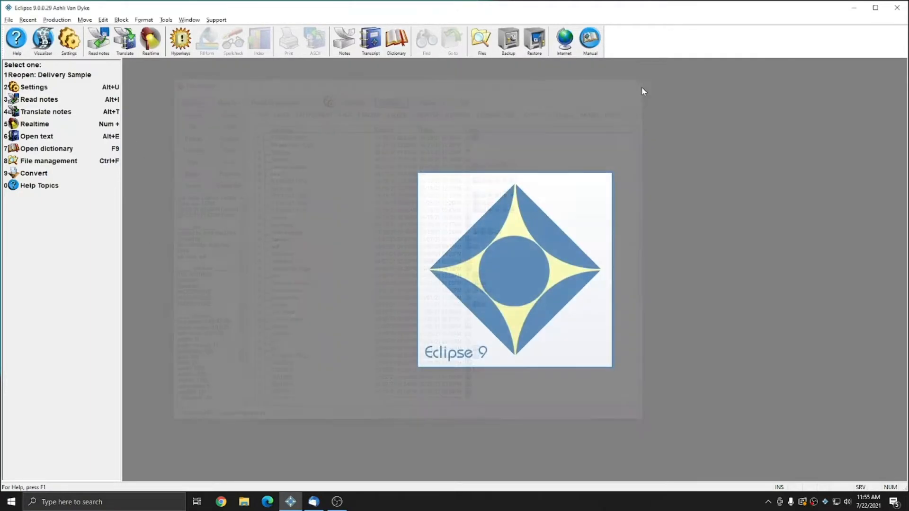
Step: Start a new delivery of the Delivery Sample job and run it without the full-sized and multi-page print tasks
left_click(57, 19)
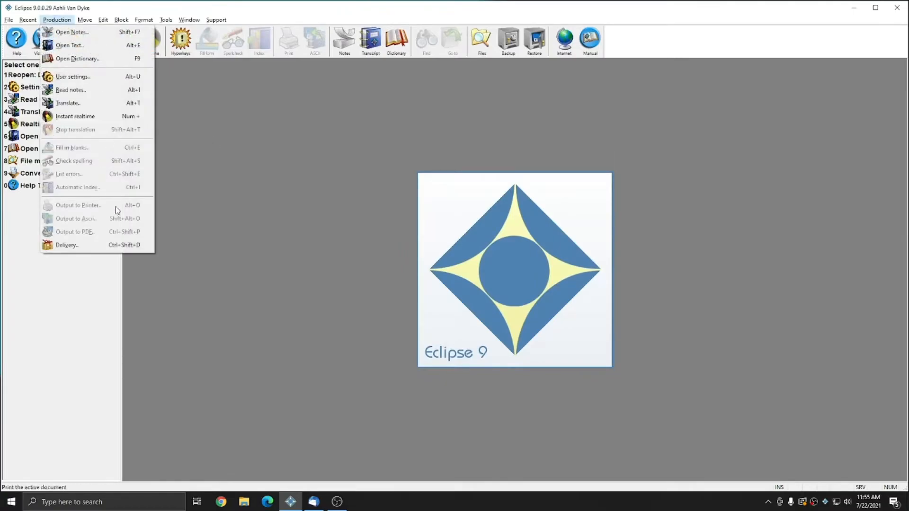
left_click(66, 245)
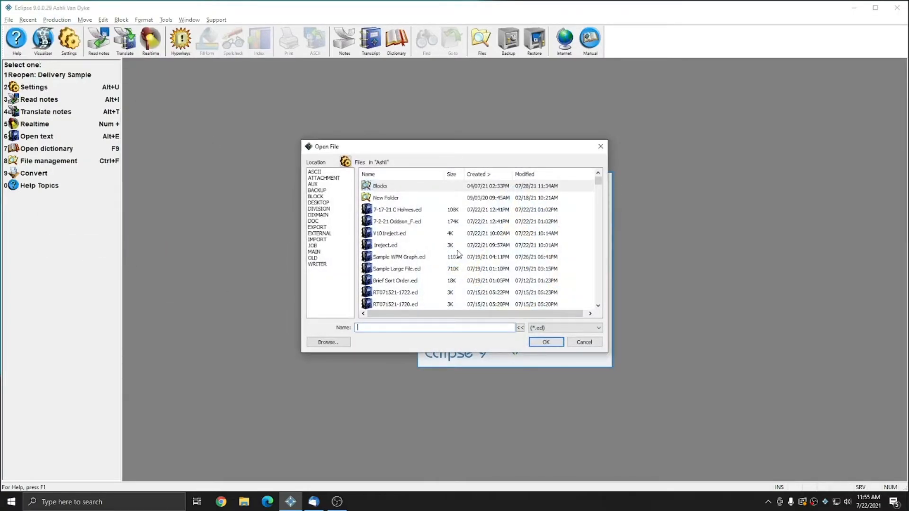
type("de")
double_click(389, 186)
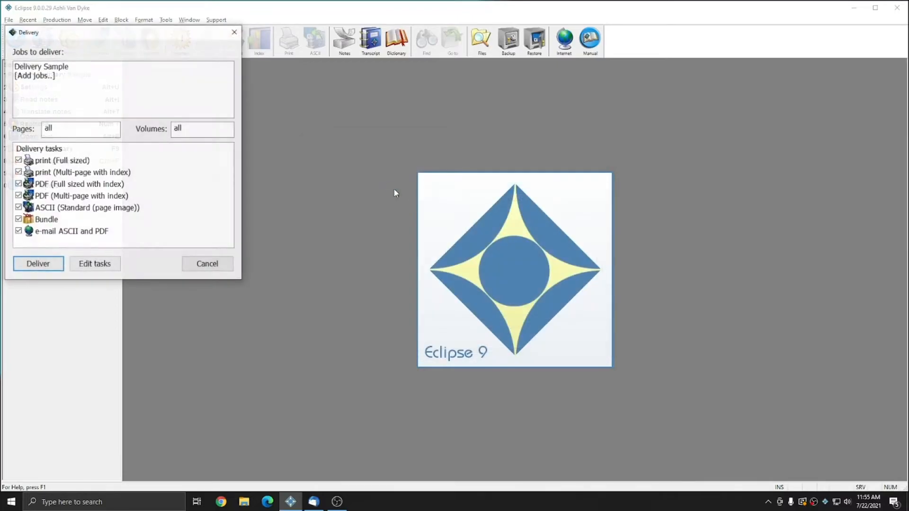
left_click(18, 172)
left_click(18, 160)
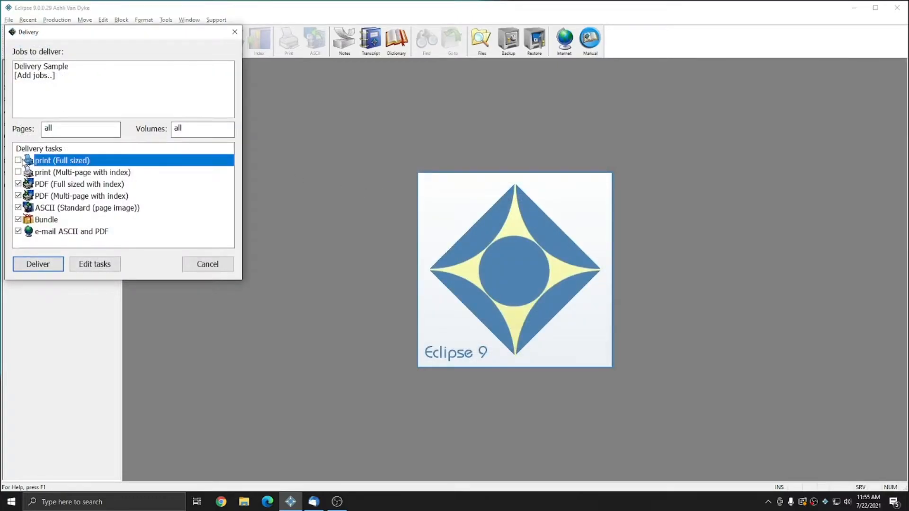
left_click(40, 264)
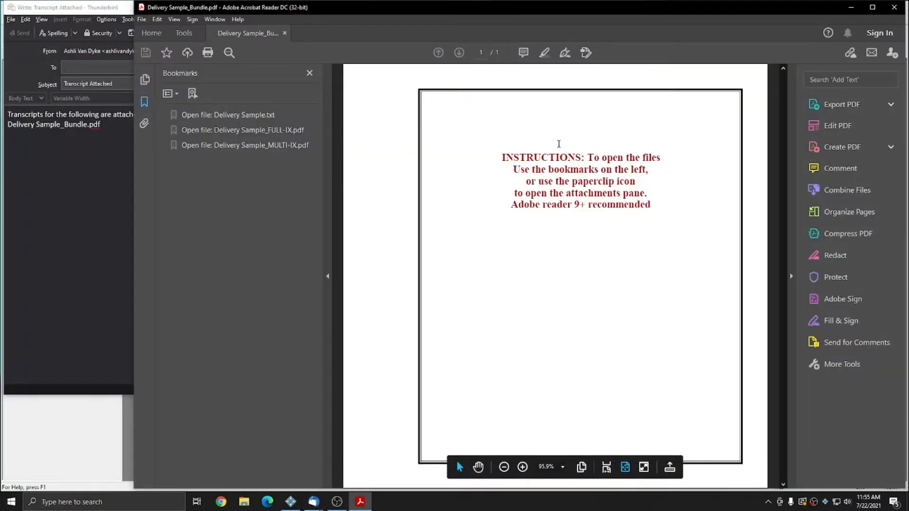
Step: Check the subject and body text of the new delivery e-mail draft, and close the draft and the bundle PDF
left_click(71, 151)
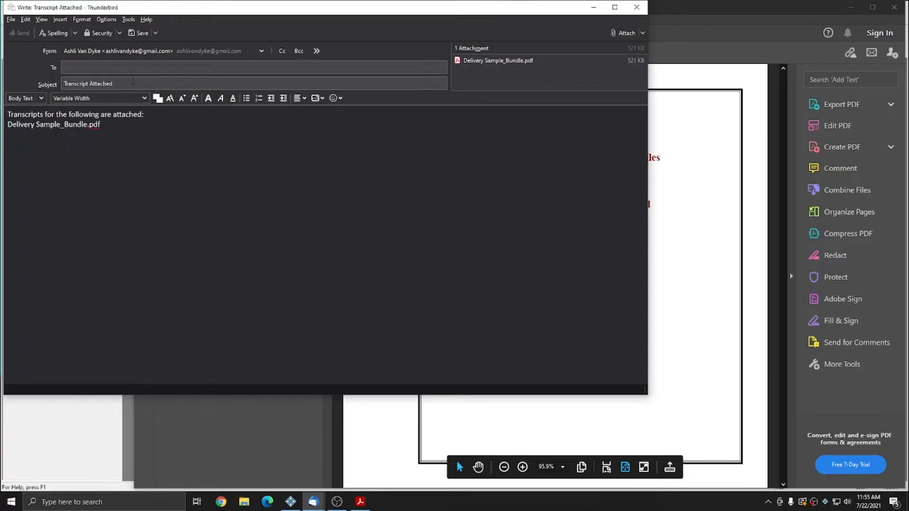
left_click(130, 85)
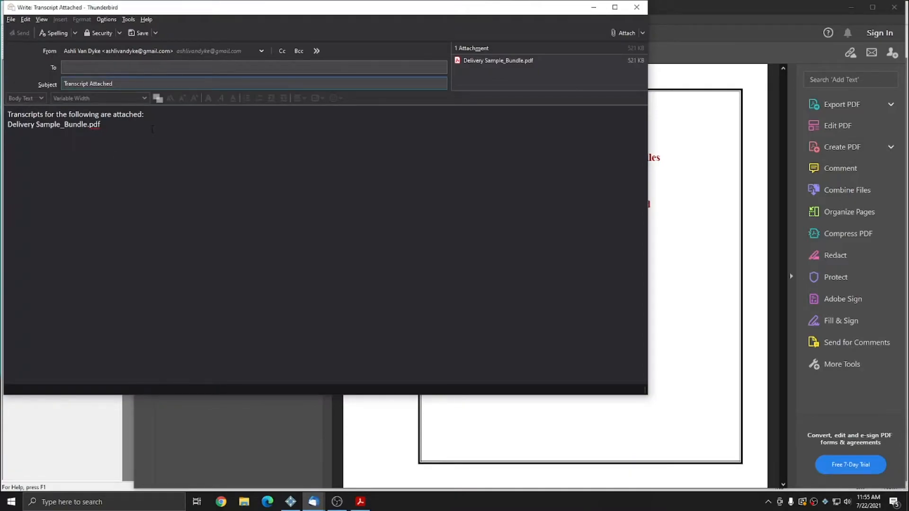
left_click(161, 116)
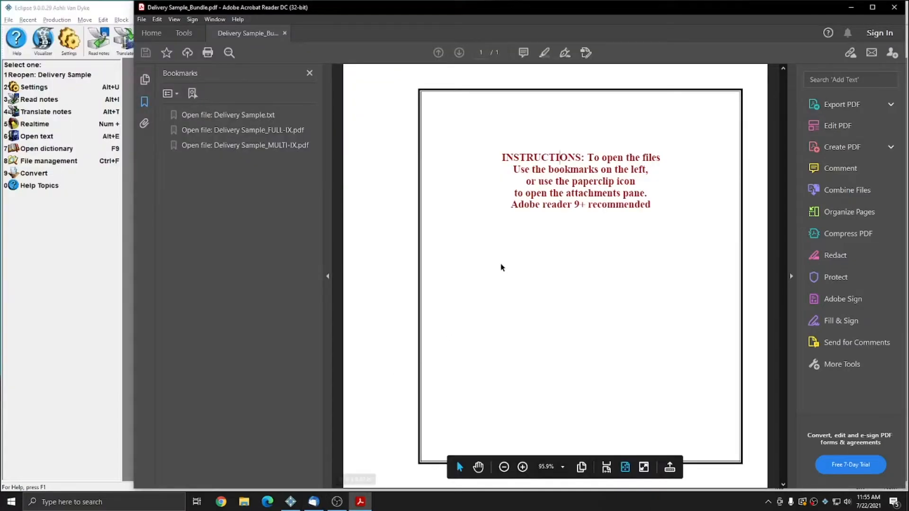
left_click(904, 9)
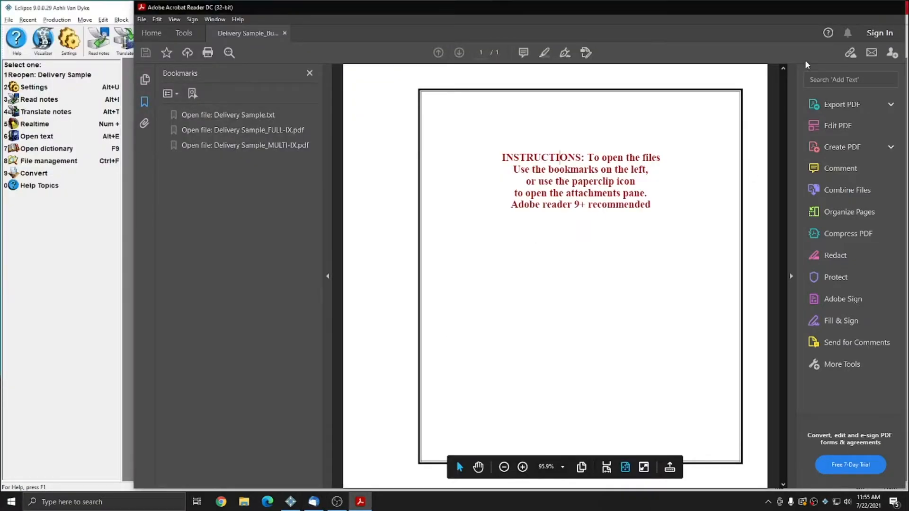
Step: Open the Delivery Sample transcript and look through the filled-in fields on its title page
key("alt+e")
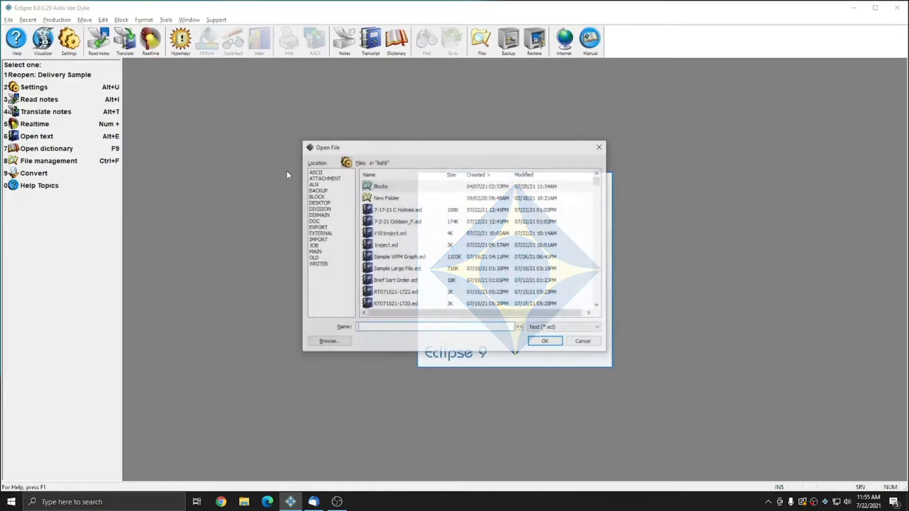
double_click(410, 187)
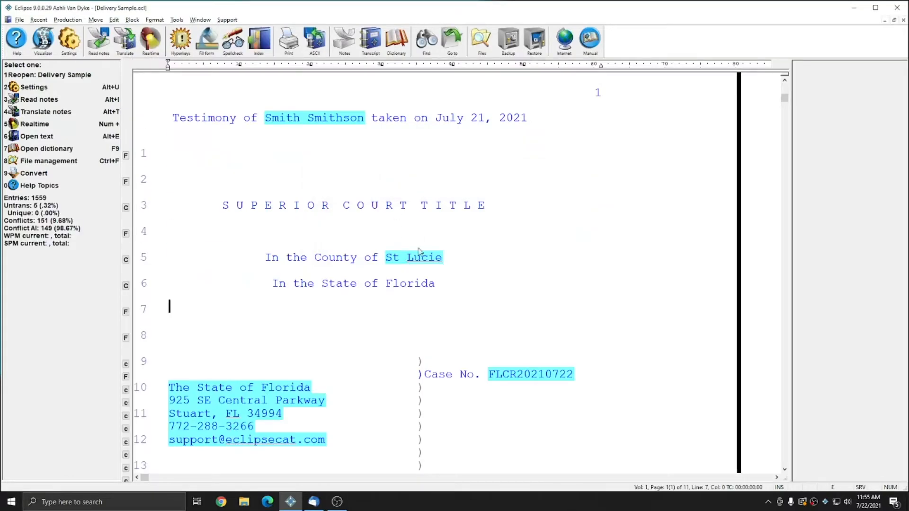
scroll(428, 239, "down", 4)
scroll(434, 240, "down", 1)
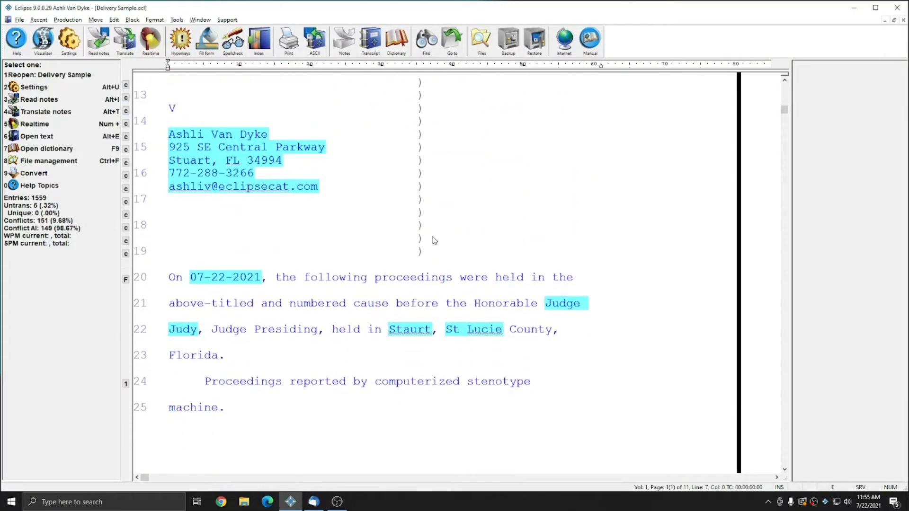
Step: Open the job variables of the Delivery Sample transcript to view the values stored for its fields
scroll(435, 240, "up", 4)
left_click(177, 19)
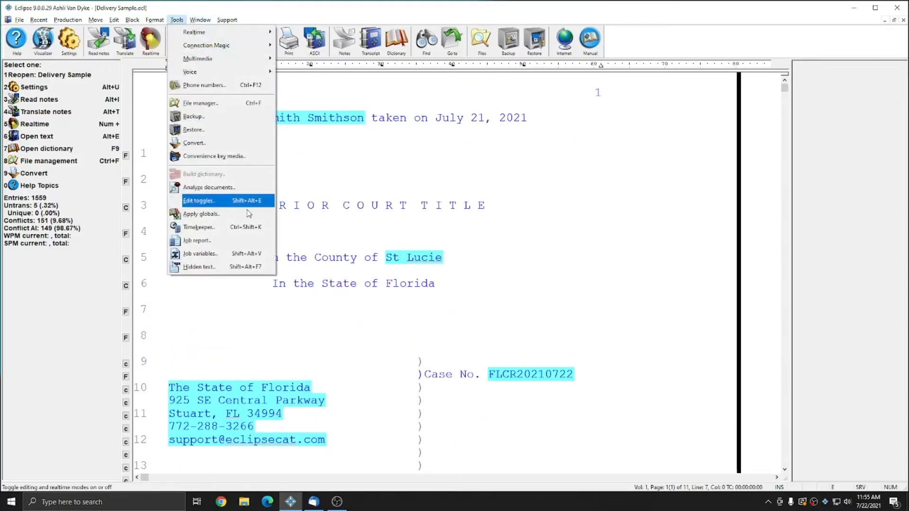
left_click(201, 253)
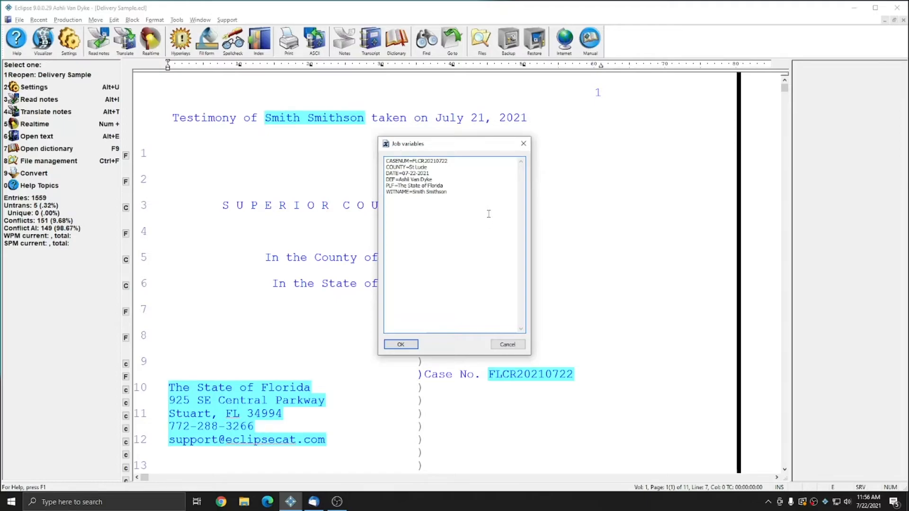
Step: Examine the party and witness name entries in the job variables list
left_click(408, 197)
double_click(410, 193)
left_click(434, 189)
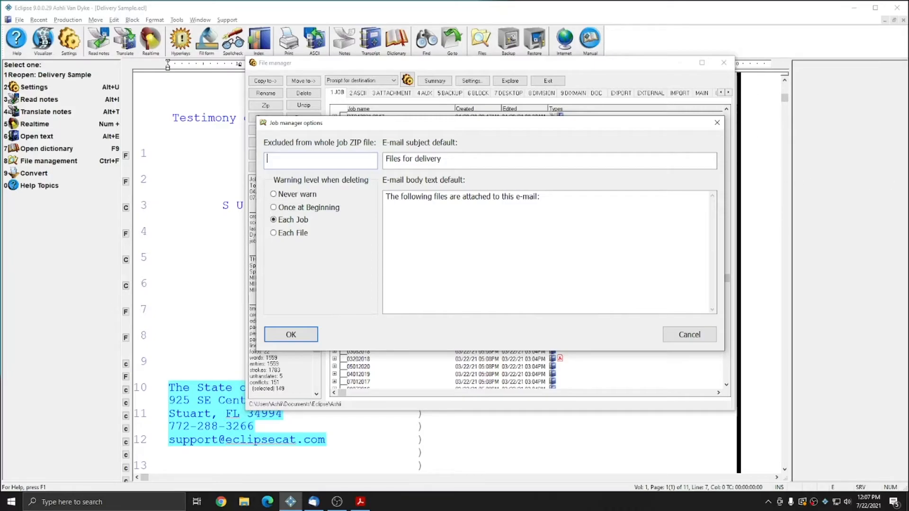
Step: Set the default e-mail subject to "{WITNAME} deposition - {DATE}", save the job manager options and close the file manager
key("Tab")
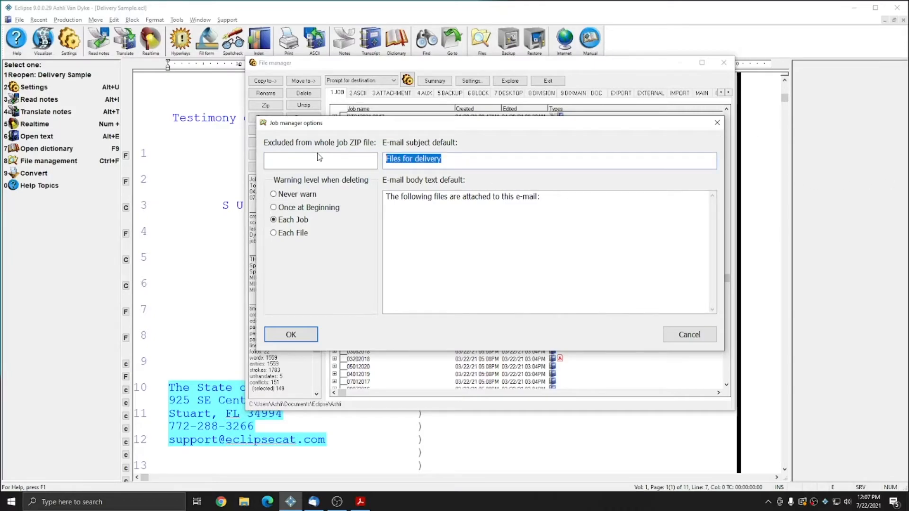
key("Delete")
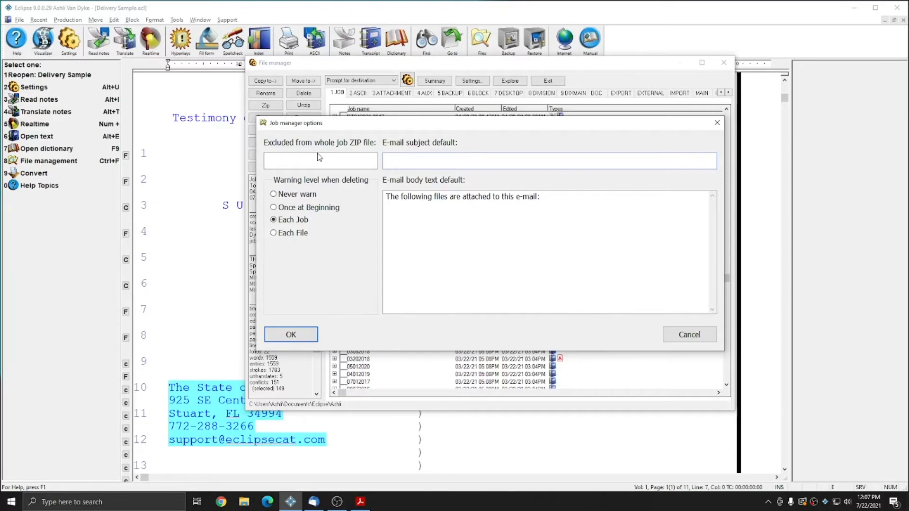
type("{WITNAME} deposition - {DATE}")
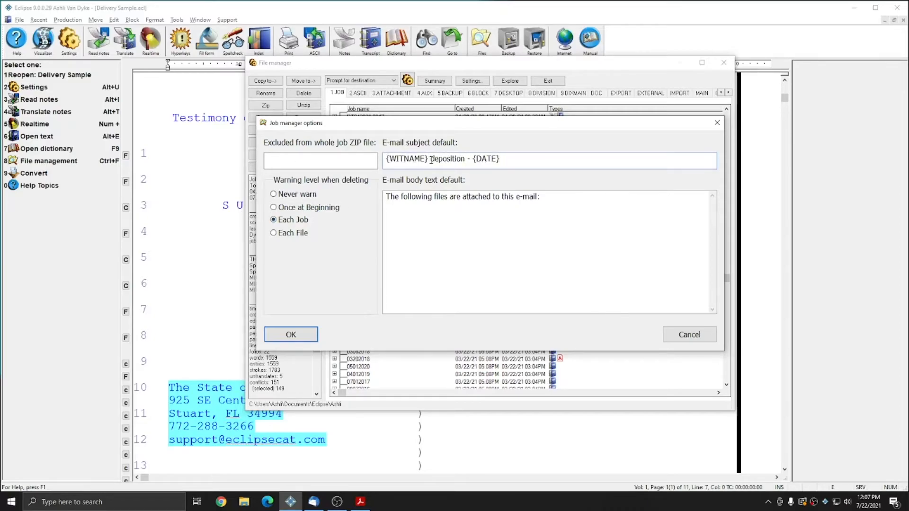
left_click_drag(432, 161, 322, 165)
left_click(523, 167)
key("ctrl+shift+Left")
left_click(541, 160)
left_click_drag(424, 160, 391, 161)
double_click(494, 160)
left_click(520, 160)
left_click(287, 331)
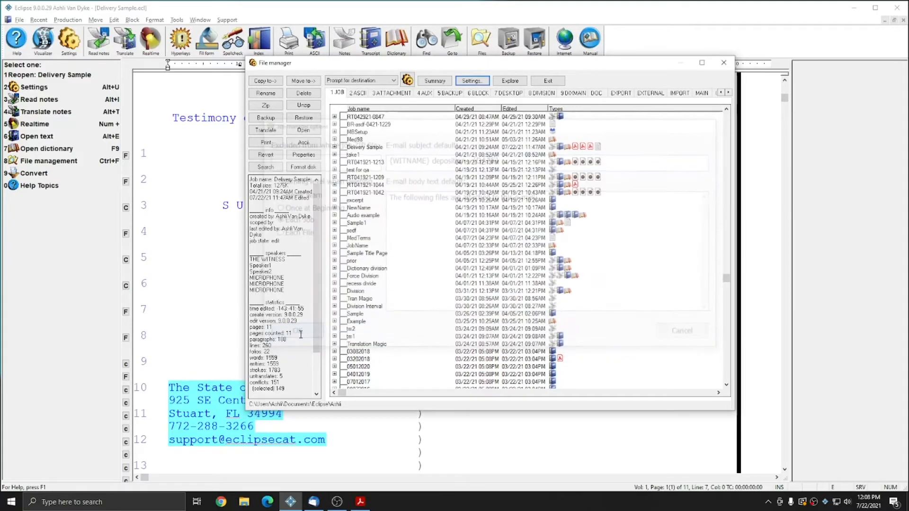
left_click(723, 63)
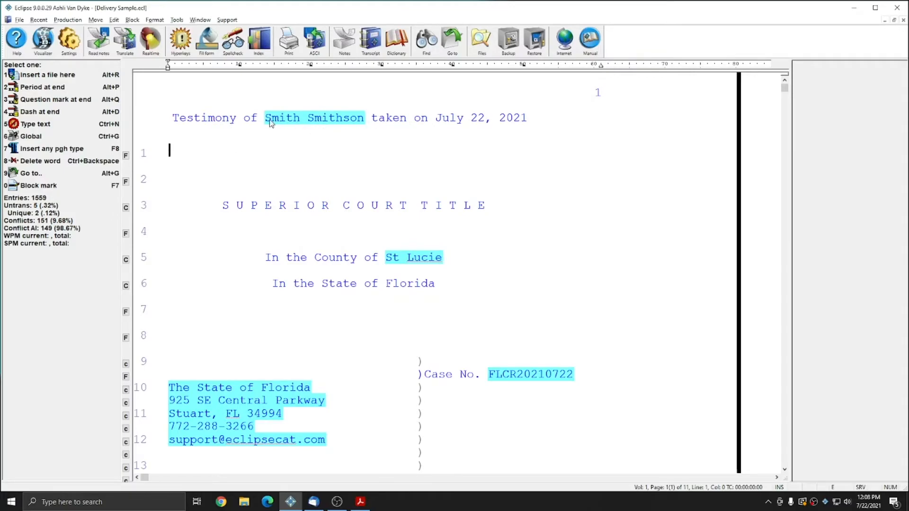
Step: Check the proceedings date on line 20 of the transcript's title page
scroll(348, 244, "down", 4)
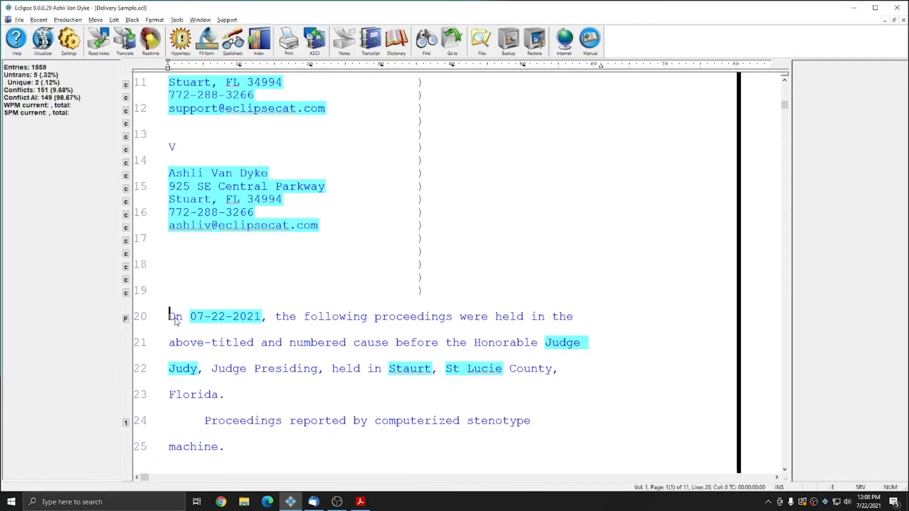
left_click_drag(170, 316, 282, 317)
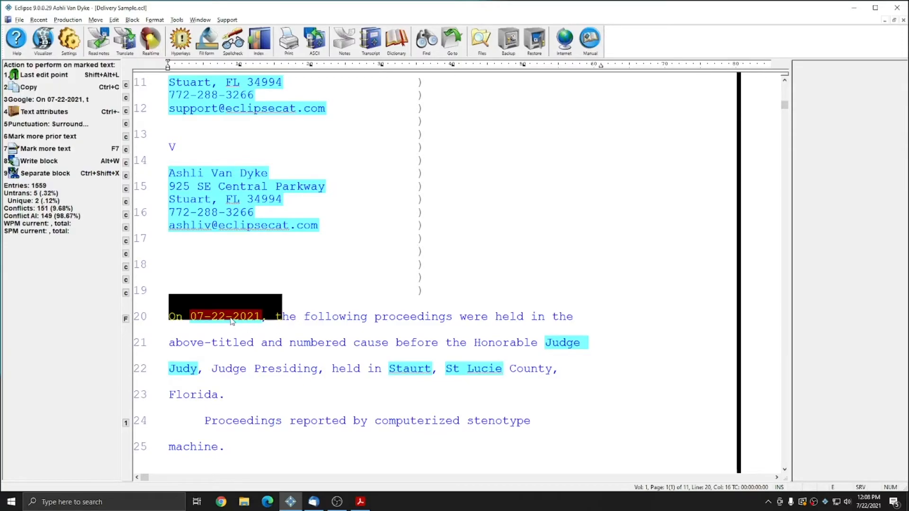
key("Escape")
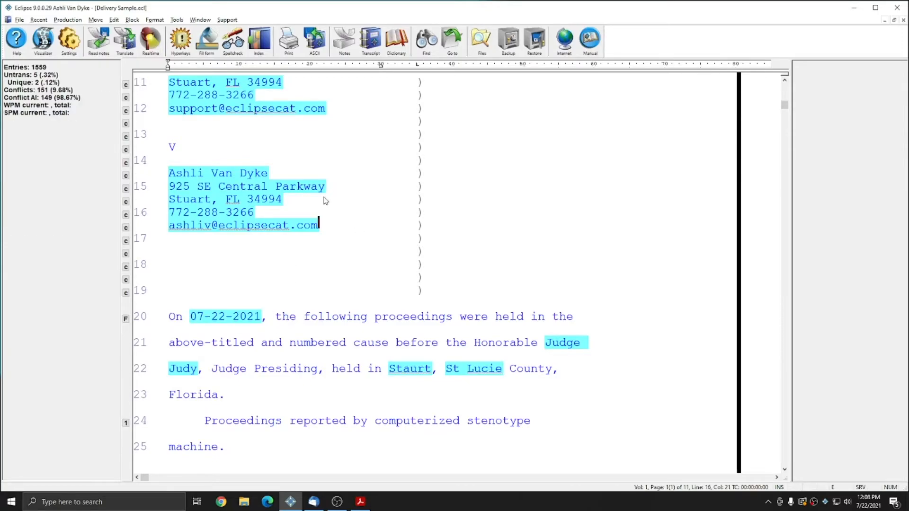
Step: Deliver the Delivery Sample job with the full-sized and multi-page print tasks turned off
left_click(68, 20)
left_click(73, 245)
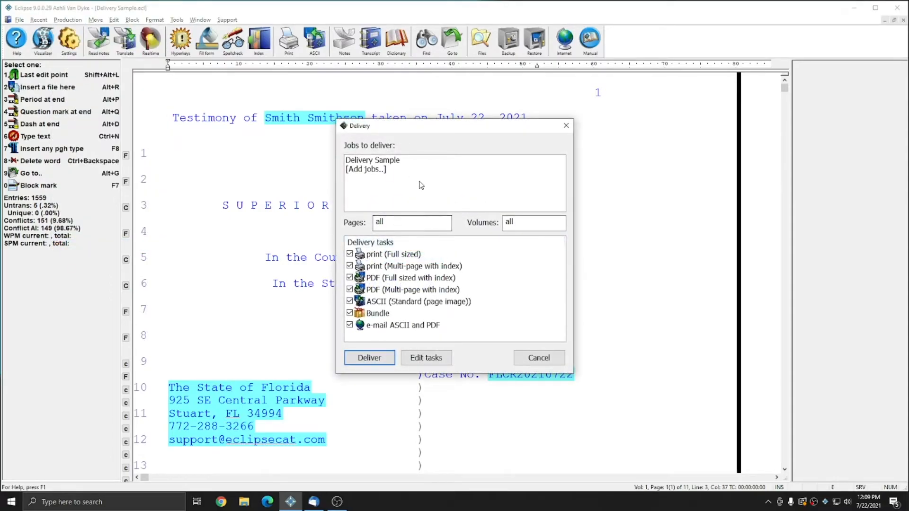
left_click(379, 164)
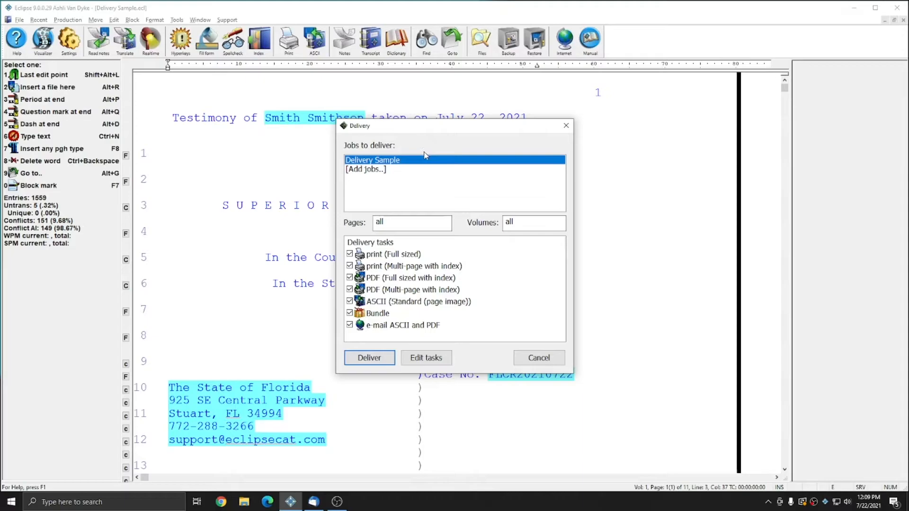
left_click(350, 254)
left_click(349, 266)
left_click(366, 358)
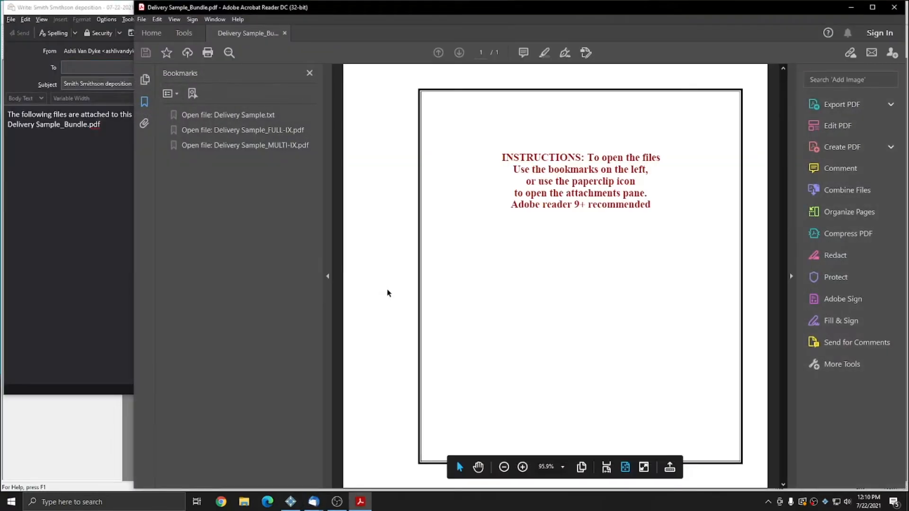
Step: Bring up the delivery e-mail draft and check its subject line and body text
left_click(110, 229)
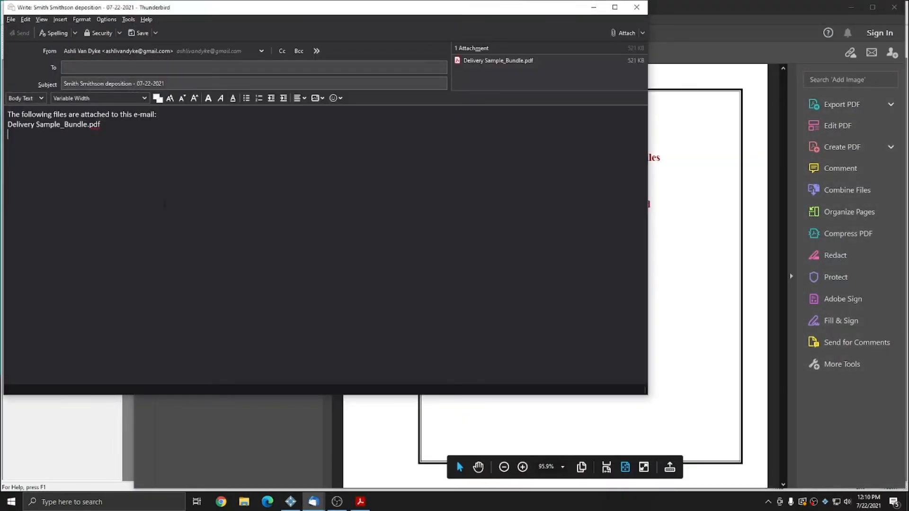
left_click(180, 80)
key("ctrl+a")
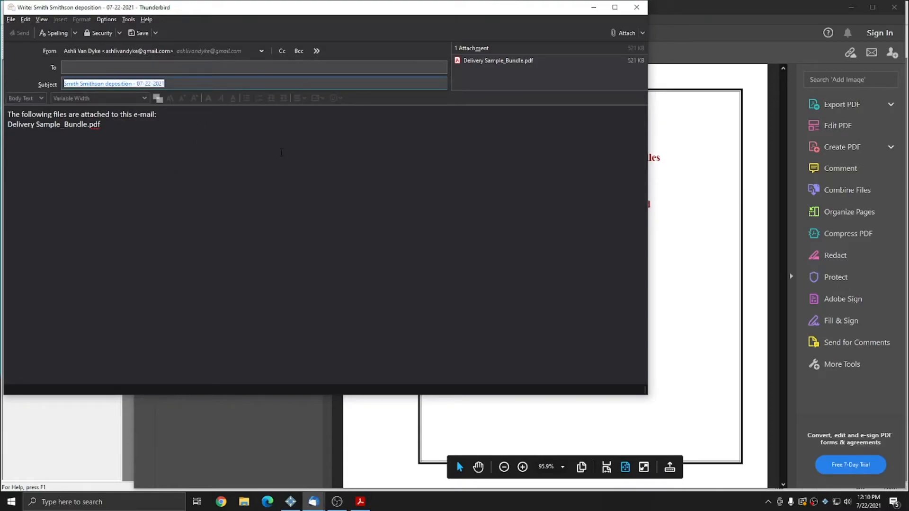
left_click(120, 125)
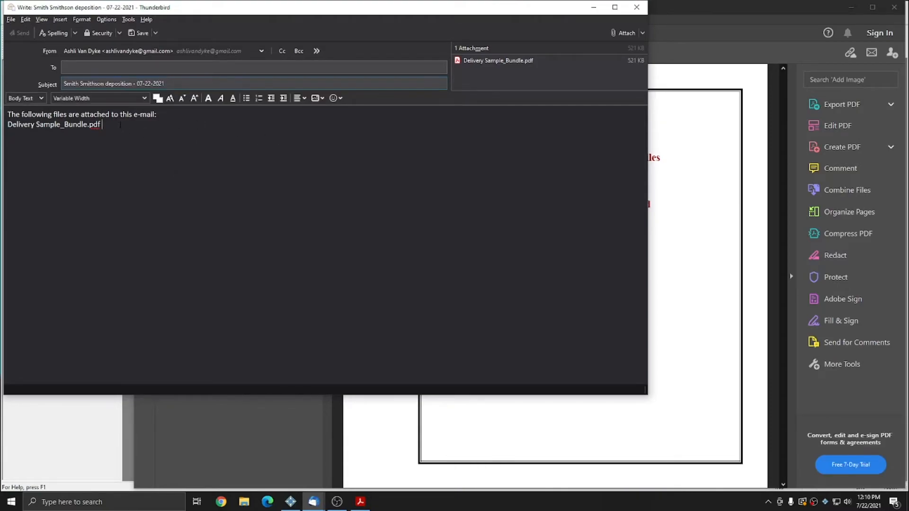
left_click_drag(173, 83, 11, 83)
left_click(184, 81)
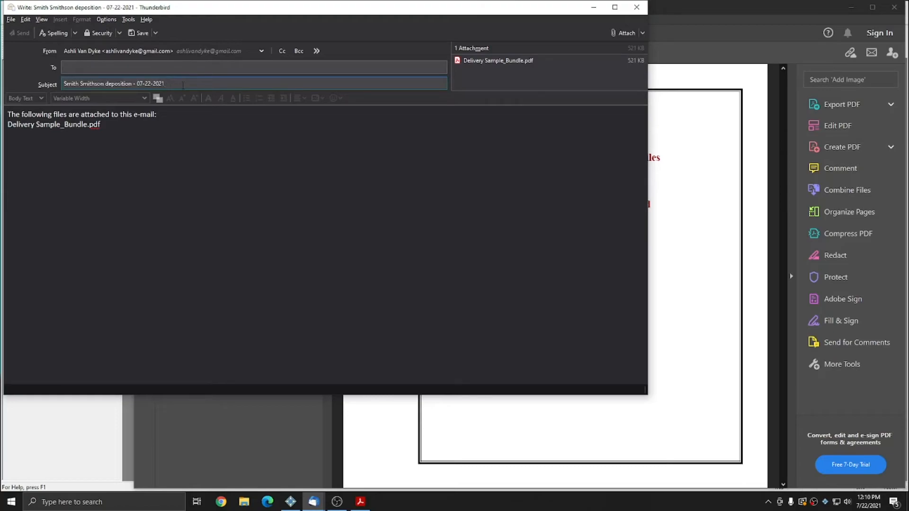
left_click(186, 136)
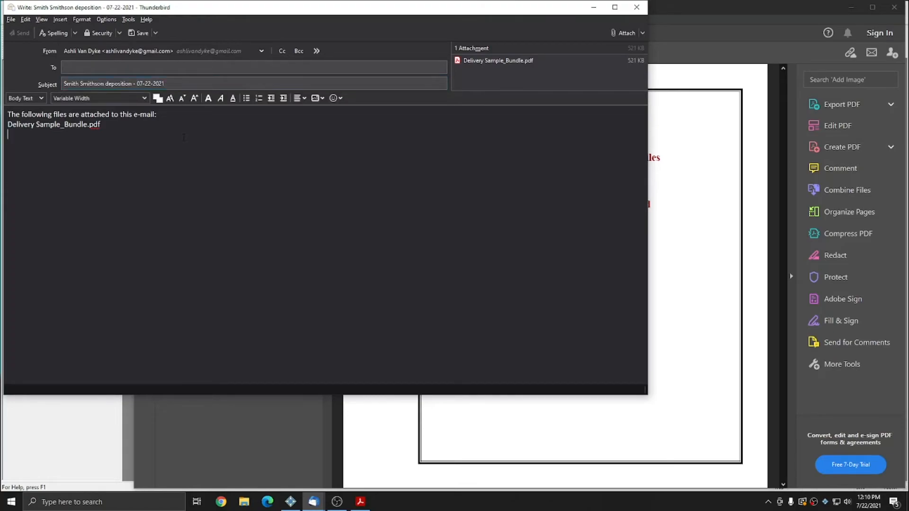
left_click(196, 82)
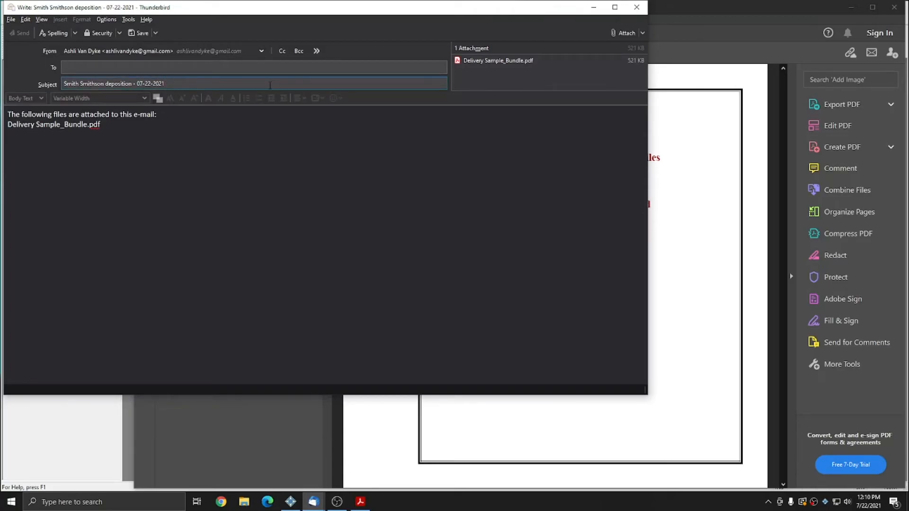
Step: Switch back to Eclipse and reopen the file manager's settings that hold the default e-mail subject and body text
left_click(131, 421)
left_click(166, 20)
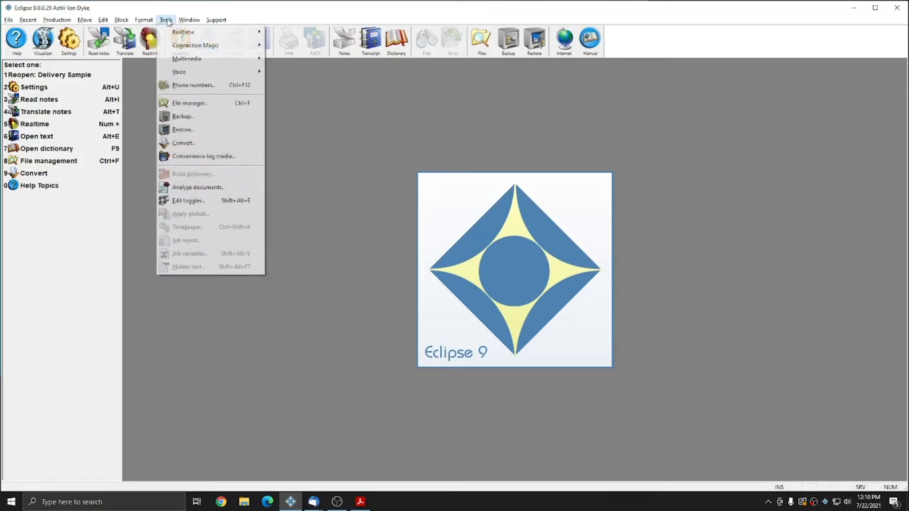
left_click(190, 103)
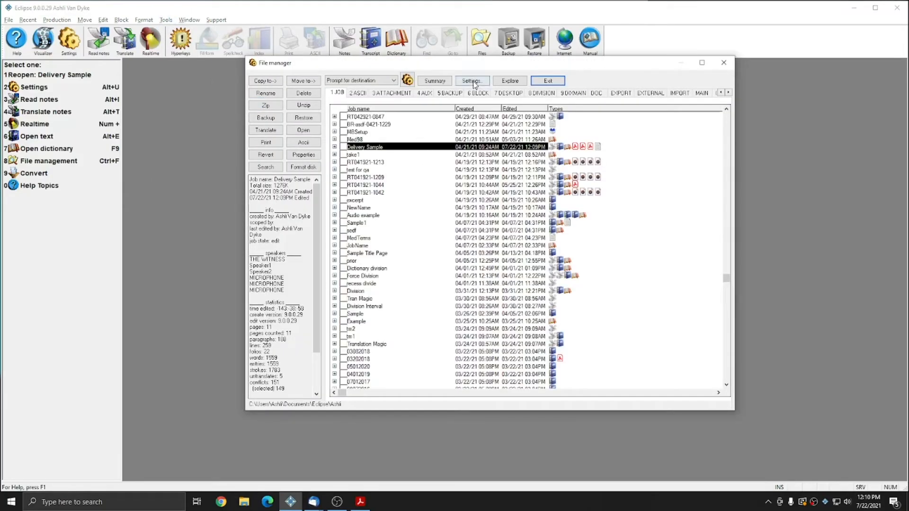
left_click(471, 81)
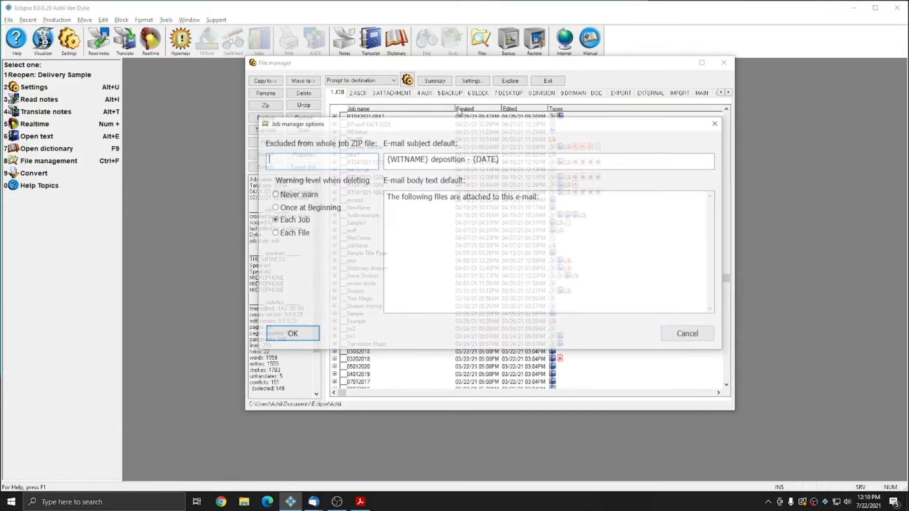
left_click(504, 161)
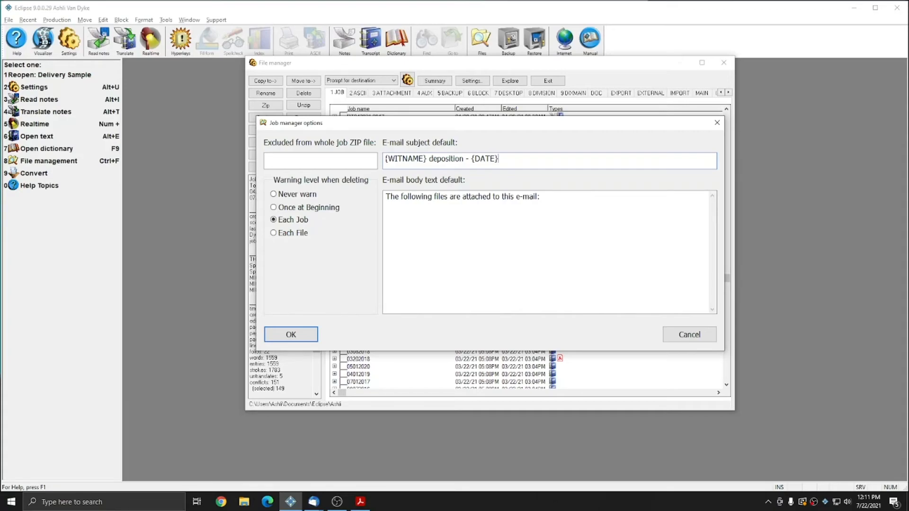
Step: Examine the default e-mail body text in the job manager options
left_click_drag(614, 224, 358, 218)
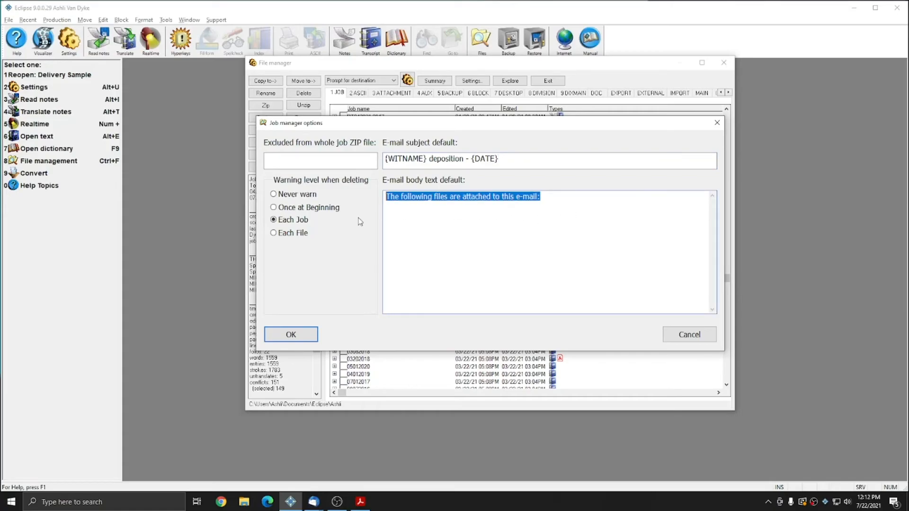
left_click(471, 203)
left_click_drag(567, 198, 454, 198)
left_click(583, 201)
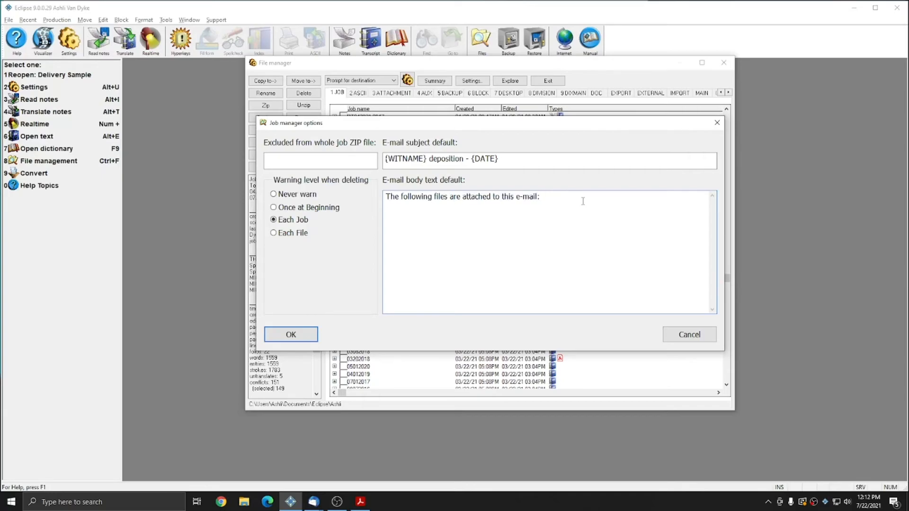
left_click_drag(572, 197, 384, 199)
left_click(547, 206)
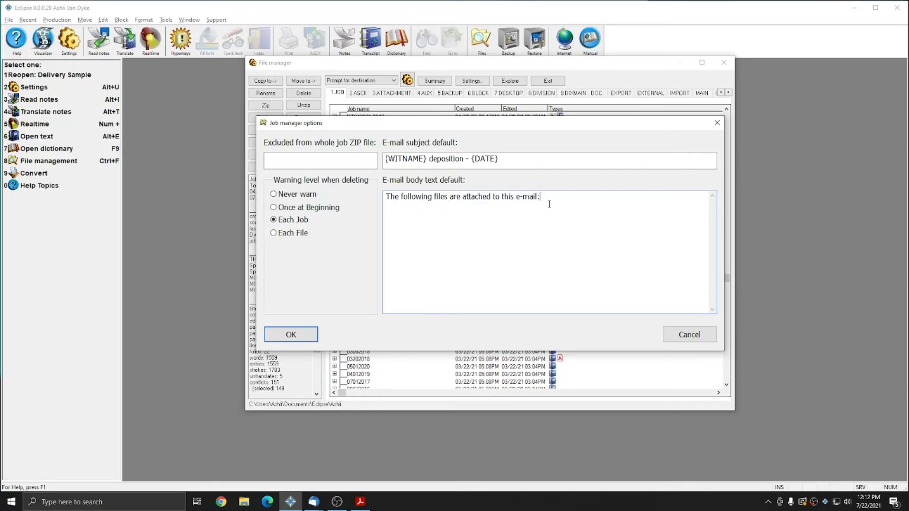